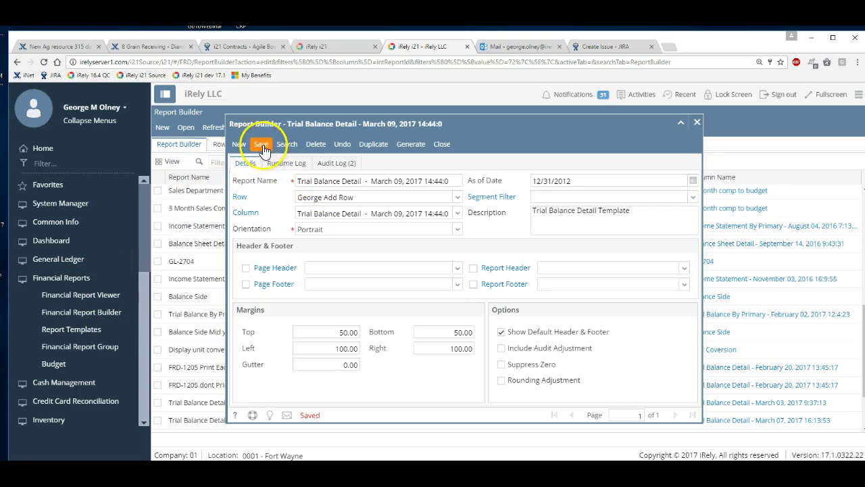
Step: Open the report's row design and show the GL chart of accounts beside it
left_click(245, 203)
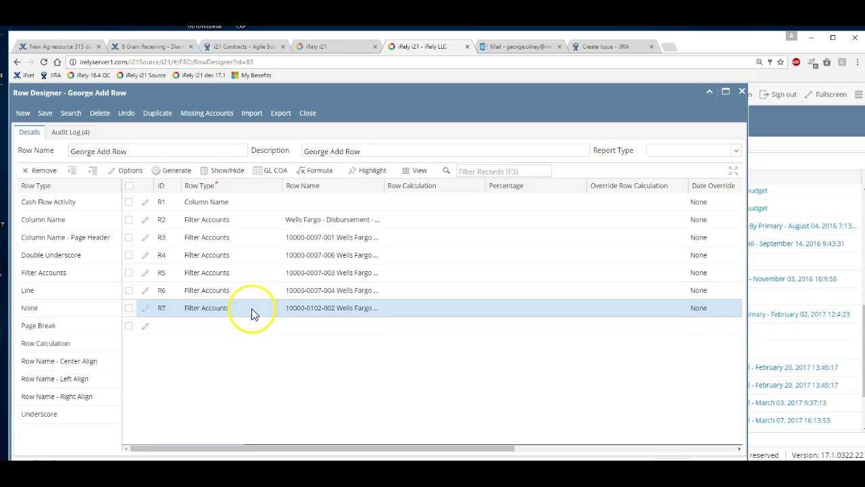
left_click_drag(286, 260, 317, 318)
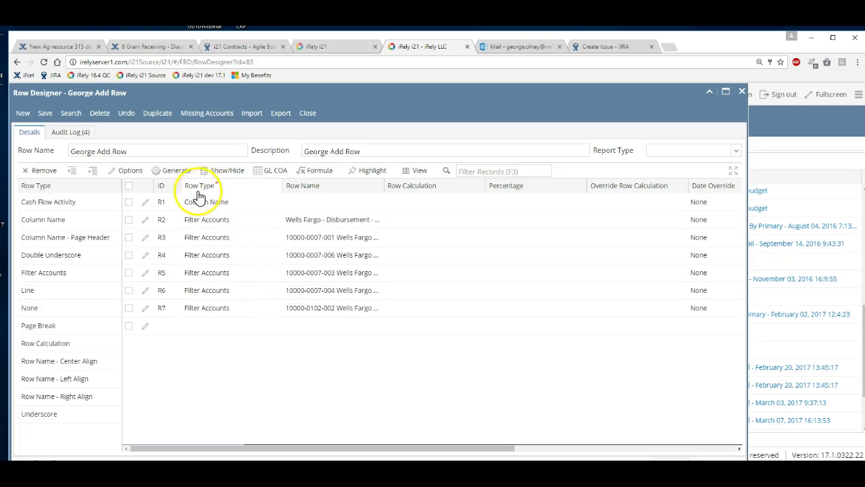
left_click(256, 174)
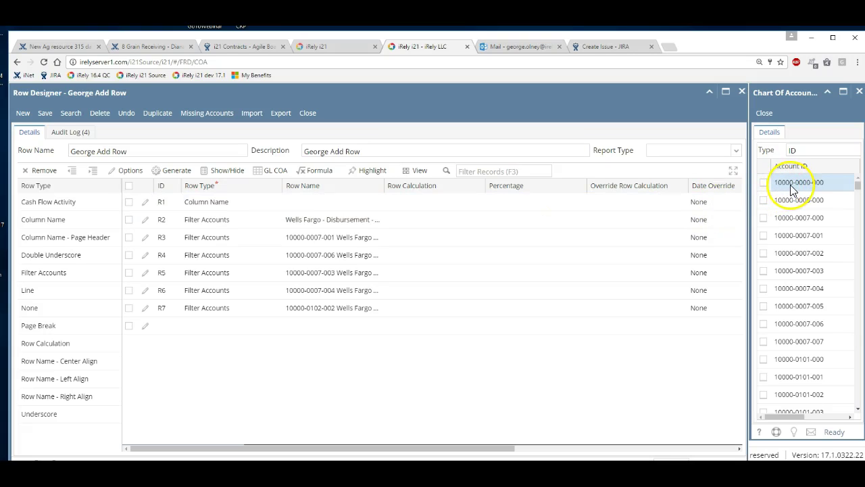
left_click_drag(801, 188, 433, 331)
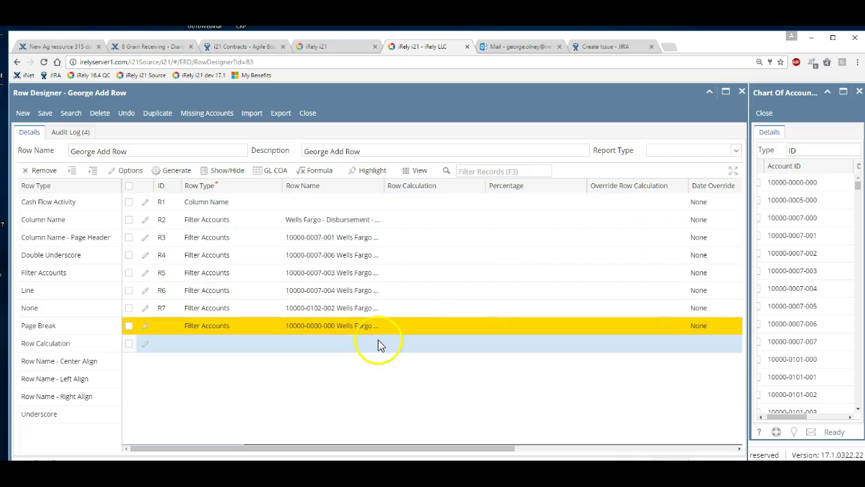
left_click_drag(364, 330, 360, 249)
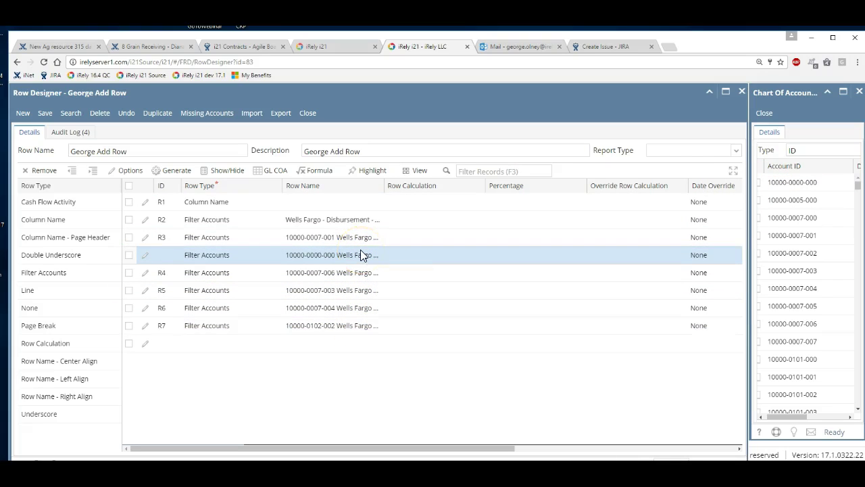
left_click_drag(797, 221, 392, 375)
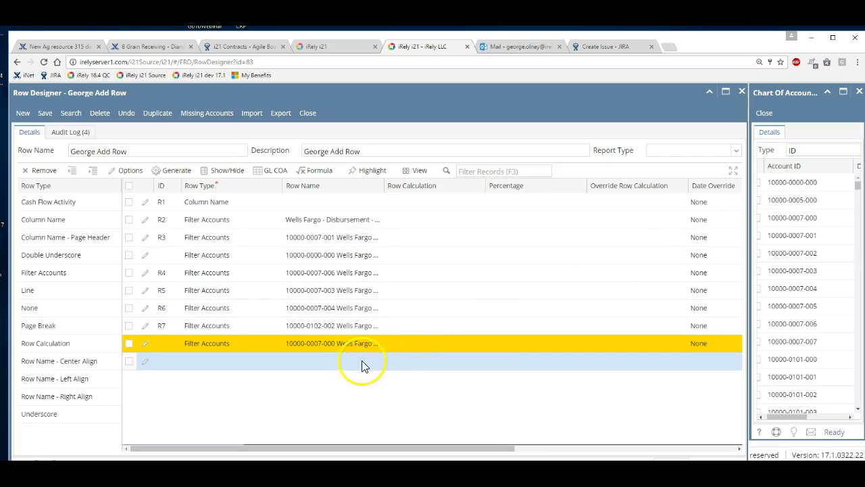
left_click_drag(343, 351, 358, 235)
left_click(330, 274)
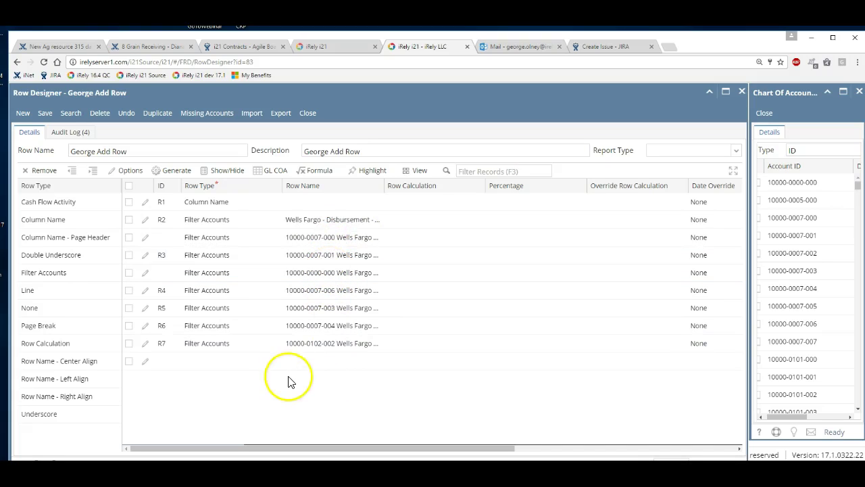
Step: Add a row of type Filter Accounts in the empty last line and save the row design
left_click(223, 365)
left_click(222, 362)
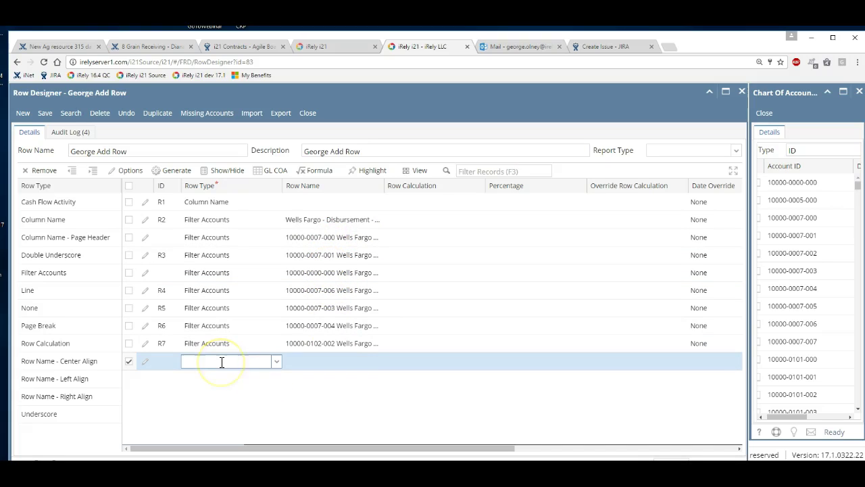
type("f")
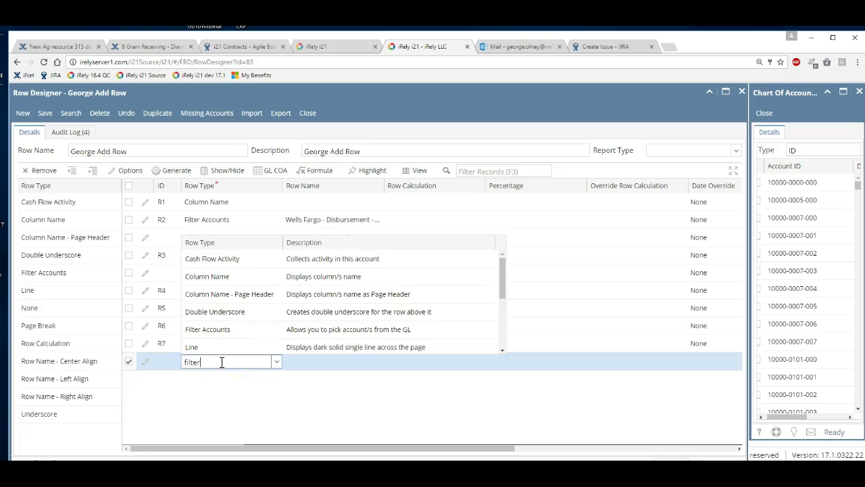
type("ilter")
key("Return")
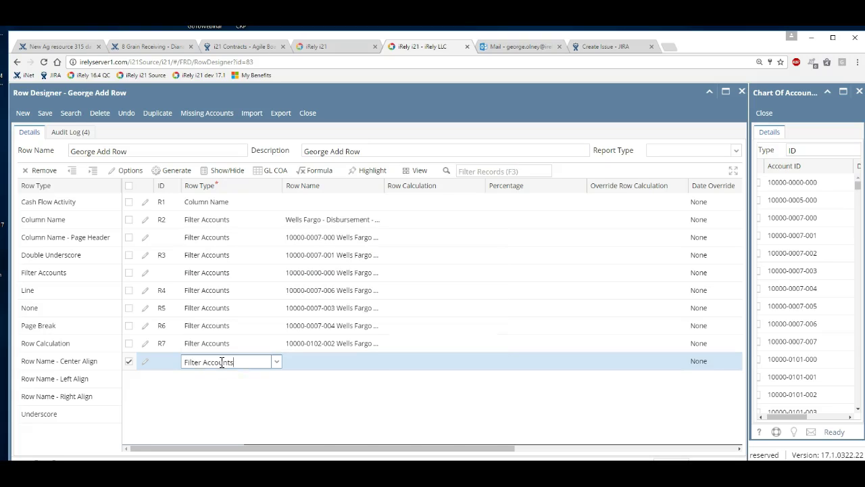
key("Tab")
key("Tab")
key("ctrl+s")
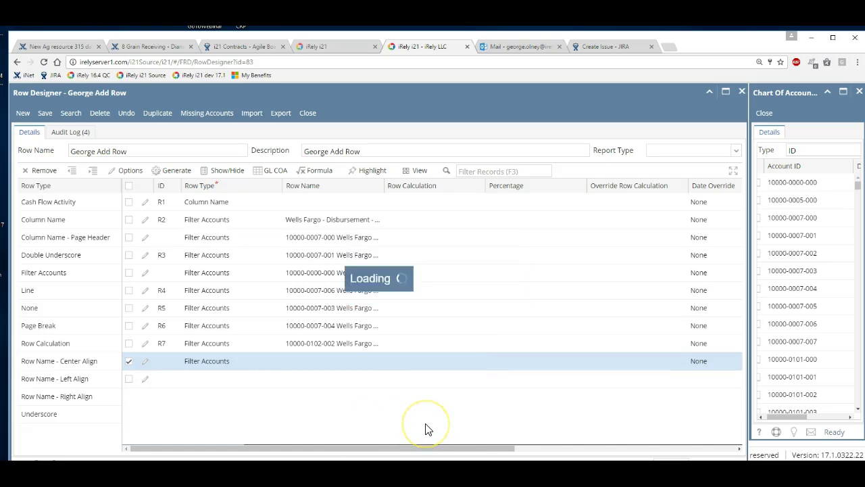
left_click_drag(441, 451, 585, 451)
left_click(625, 362)
left_click(635, 362)
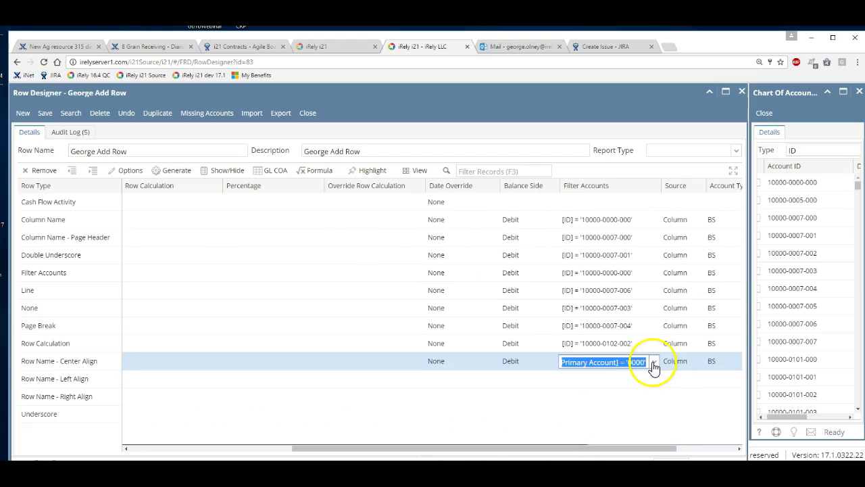
left_click(655, 362)
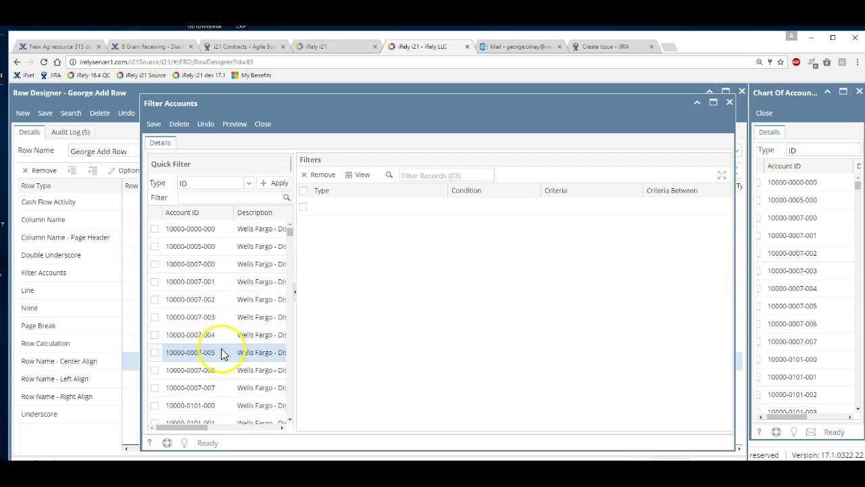
scroll(220, 362, "down", 2)
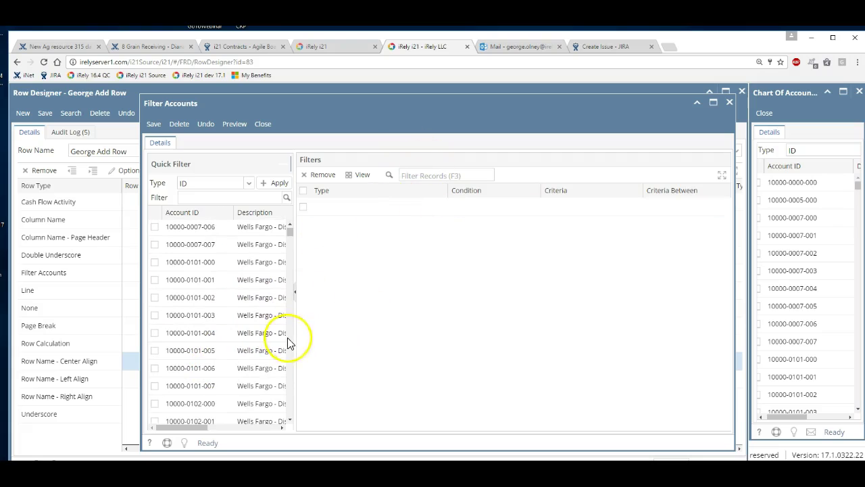
scroll(270, 345, "down", 2)
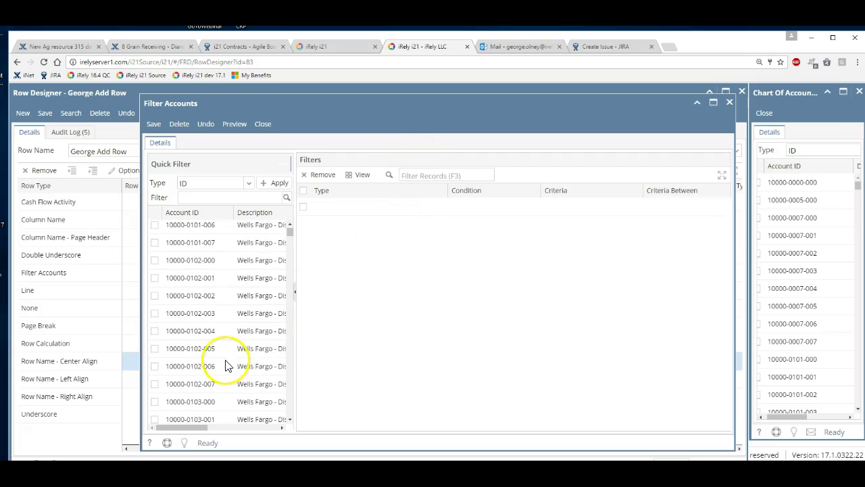
left_click(155, 384)
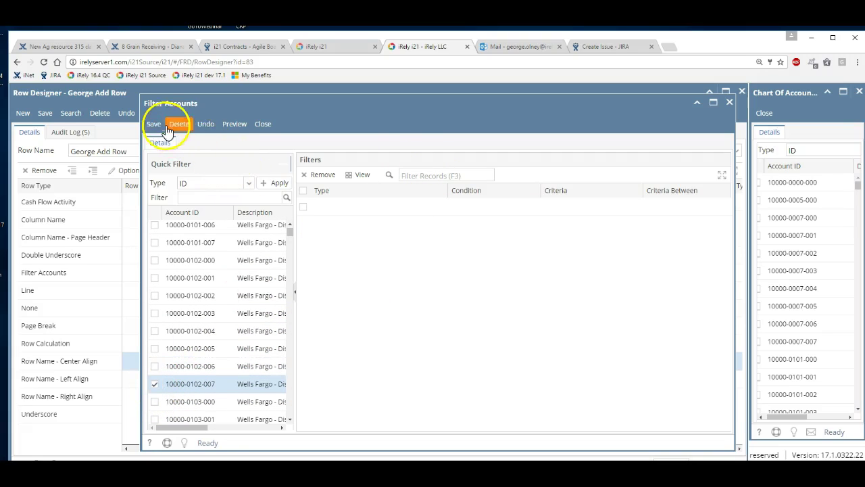
left_click(277, 182)
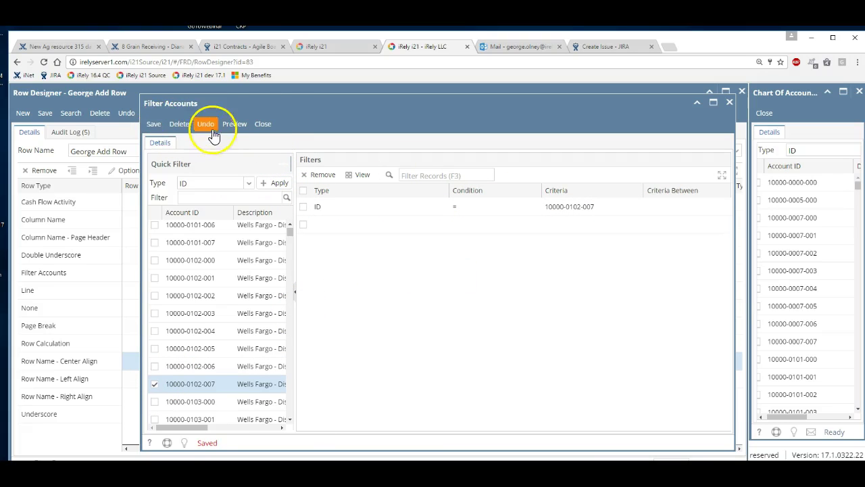
left_click(260, 124)
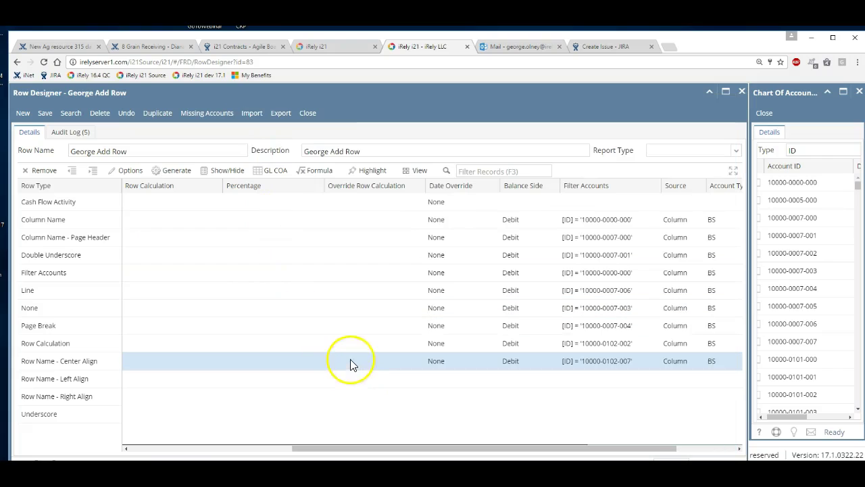
left_click_drag(347, 356, 361, 289)
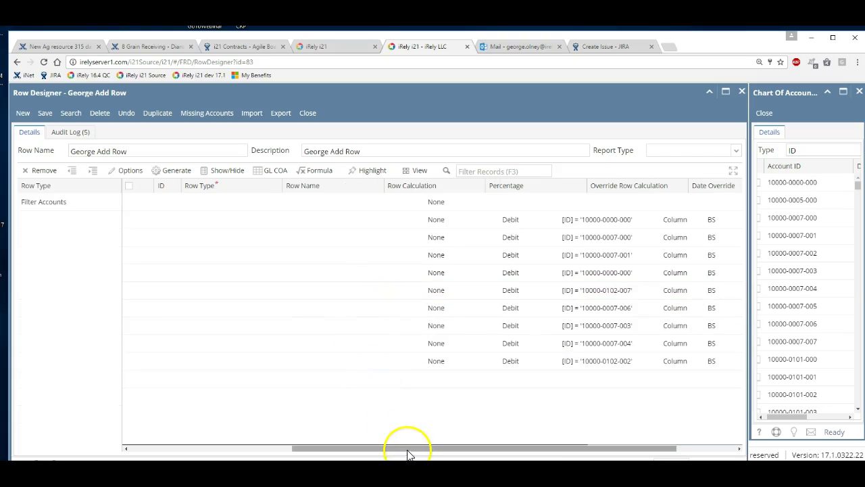
Step: Add another row of type Filter Accounts at the end of the row design, leaving its row name empty
left_click_drag(408, 448, 251, 446)
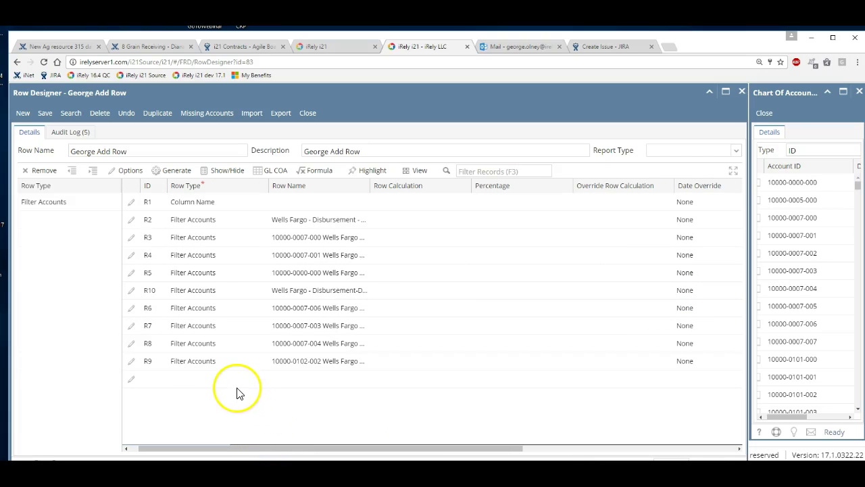
left_click(183, 379)
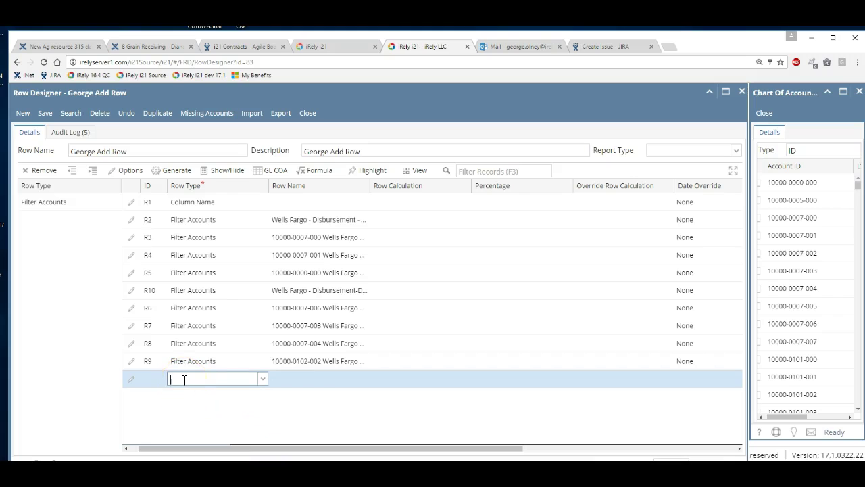
type("fil")
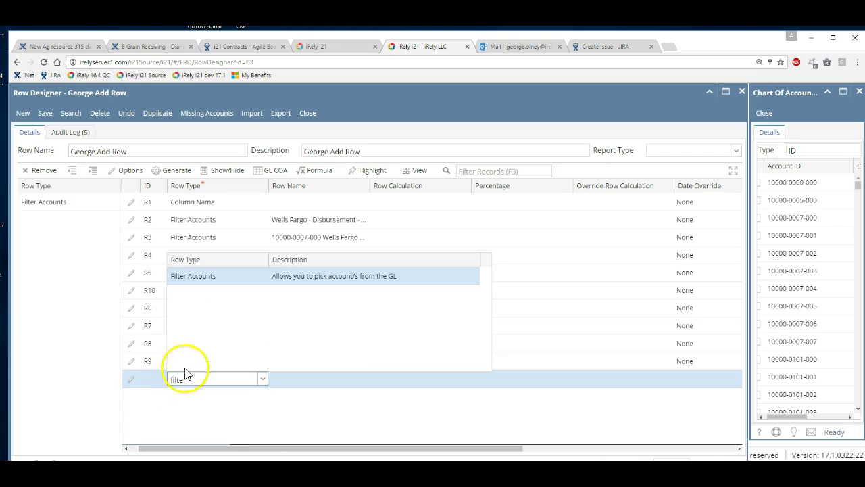
type("ter")
left_click(219, 286)
left_click(270, 378)
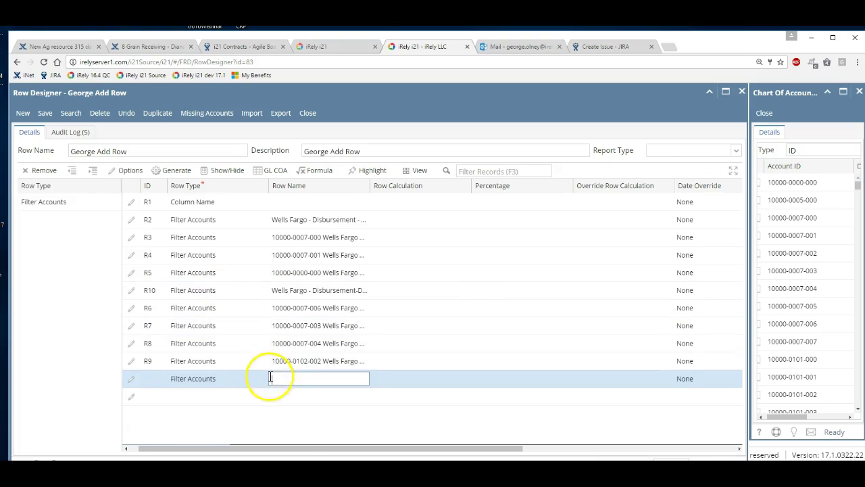
Step: Save the row design and open the account filter of the newly added last row
left_click_drag(309, 448, 446, 454)
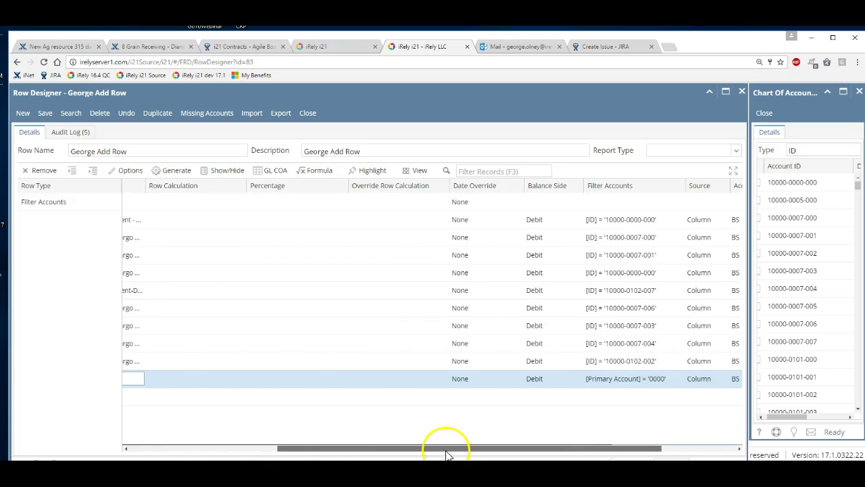
left_click(625, 379)
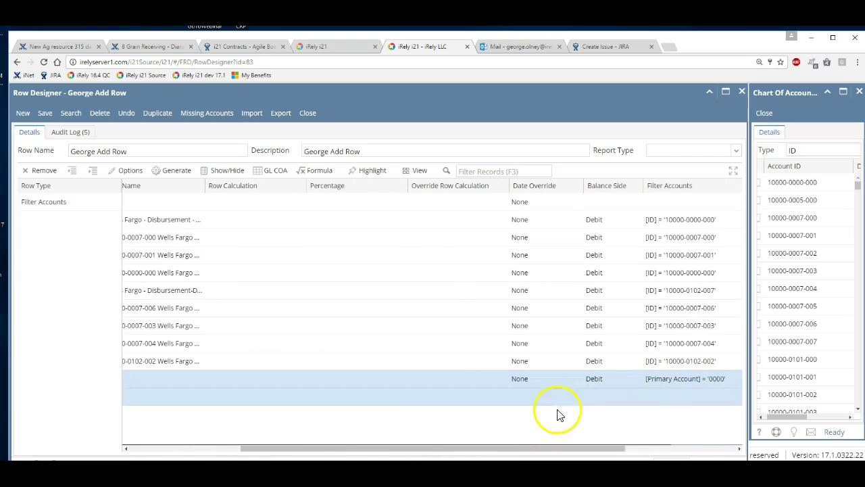
left_click_drag(309, 451, 406, 452)
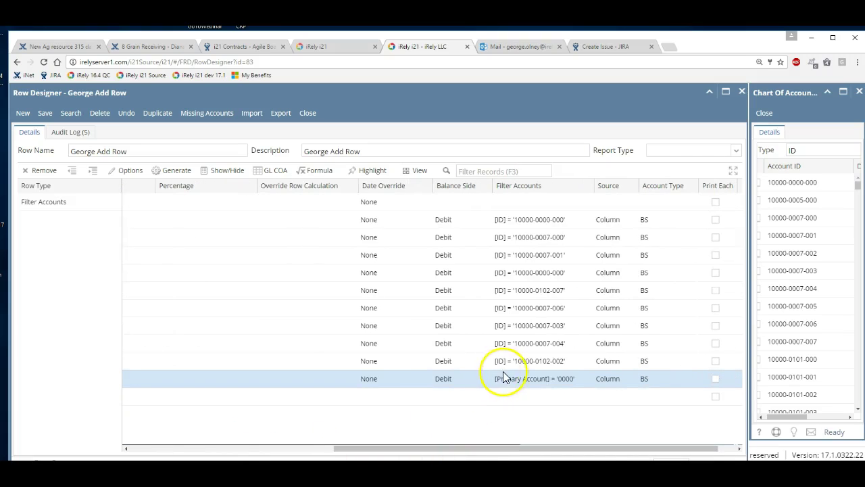
left_click(535, 379)
key("ctrl+s")
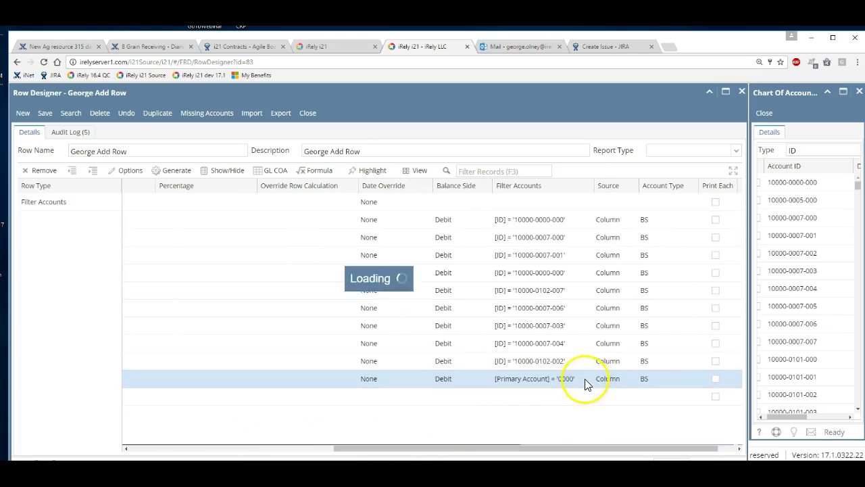
left_click(540, 374)
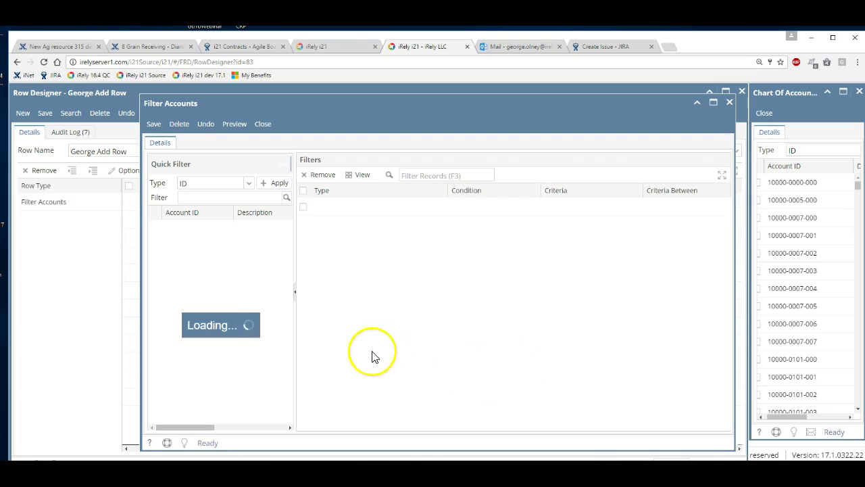
Step: Start a filter line of type ID with the condition Between
left_click(322, 213)
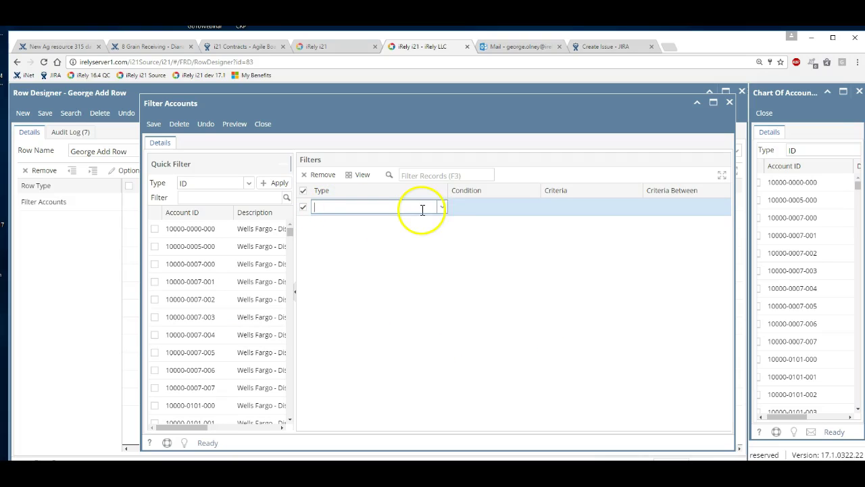
left_click(443, 208)
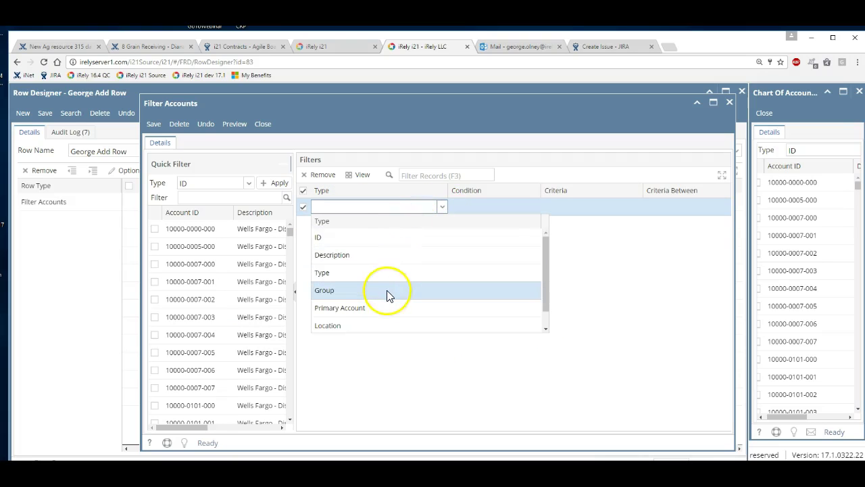
type("bet")
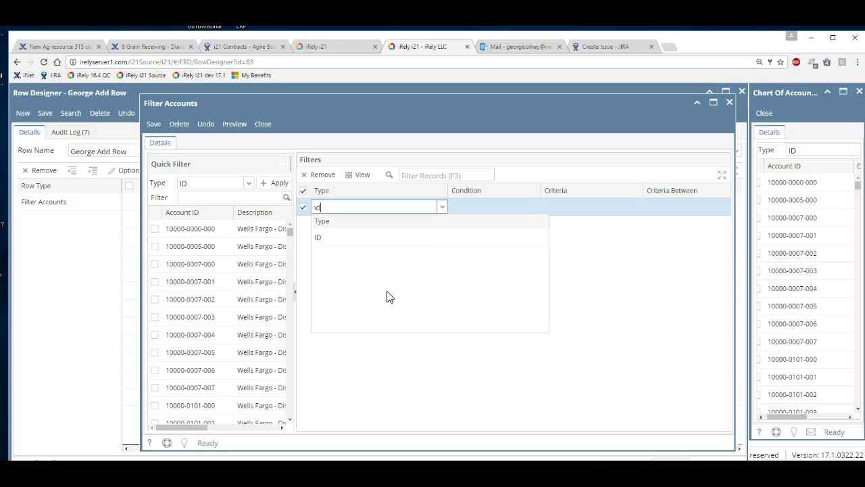
key("Tab")
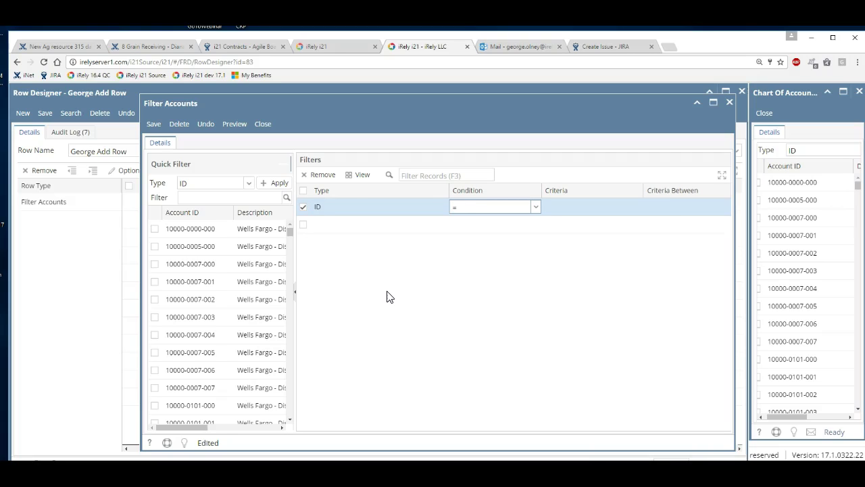
type("bet")
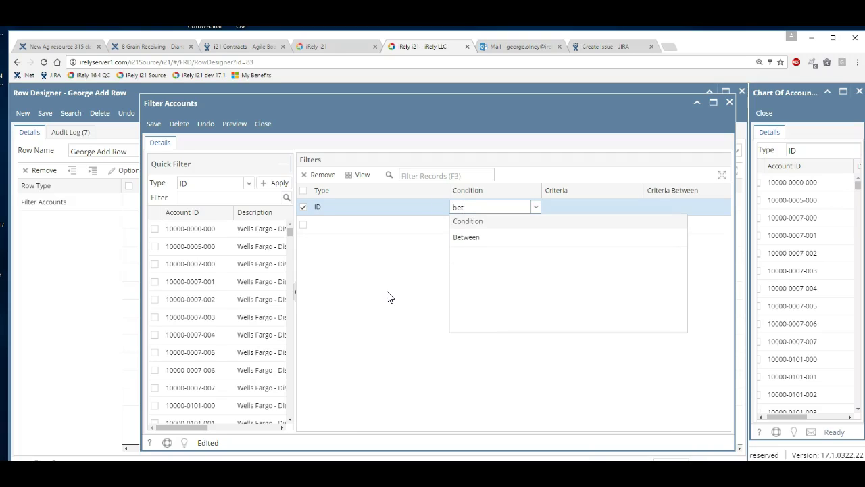
key("Down")
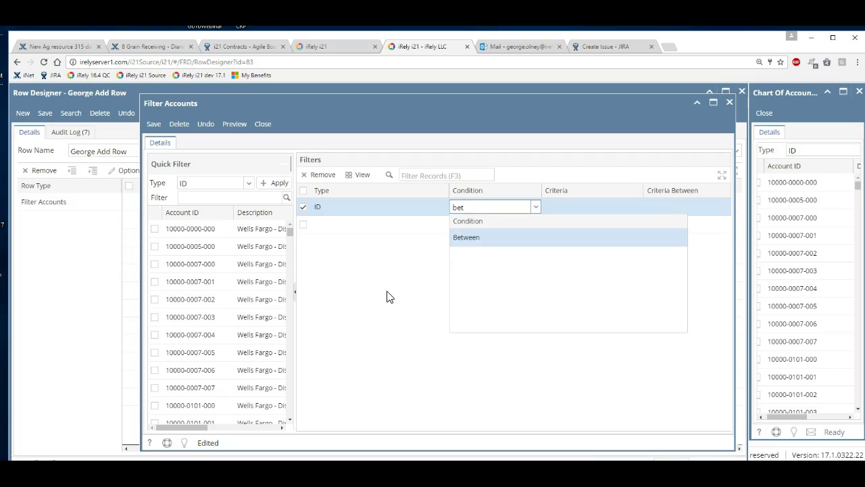
key("Return")
key("Tab")
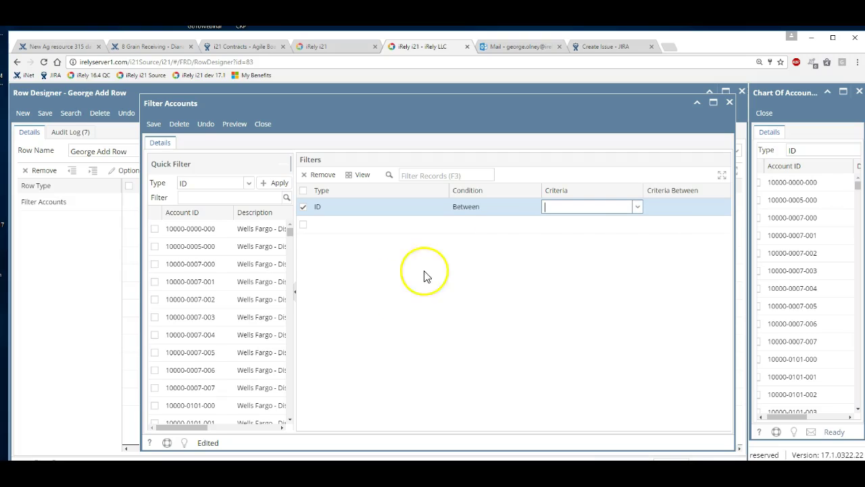
left_click(637, 207)
left_click(621, 232)
key("Tab")
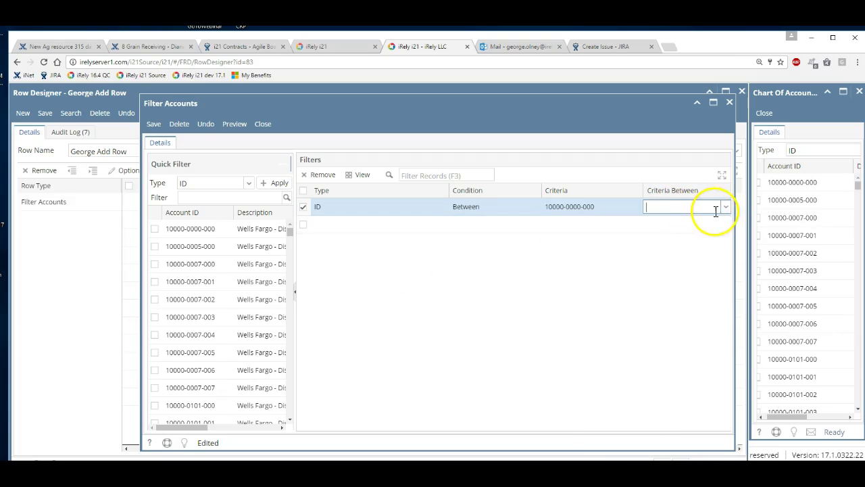
left_click(725, 207)
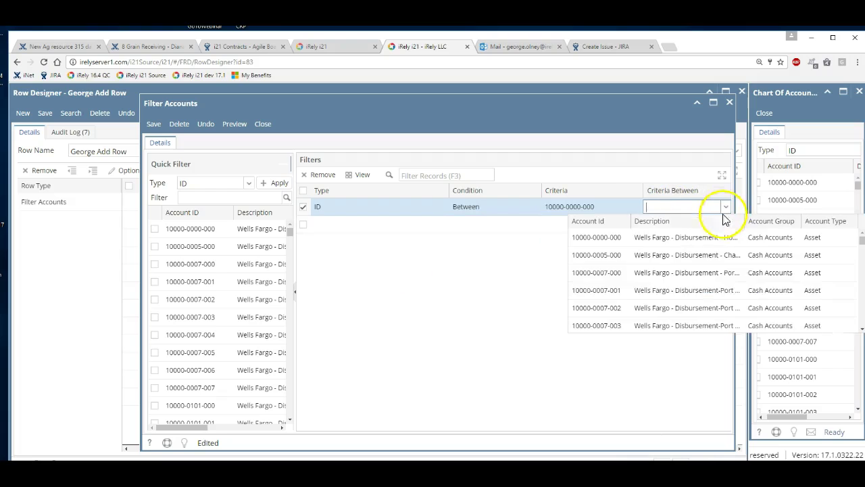
left_click(655, 326)
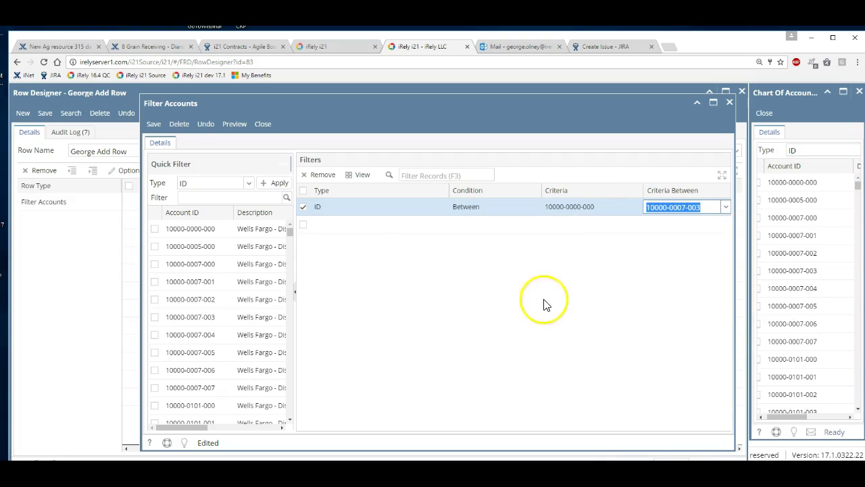
left_click(157, 128)
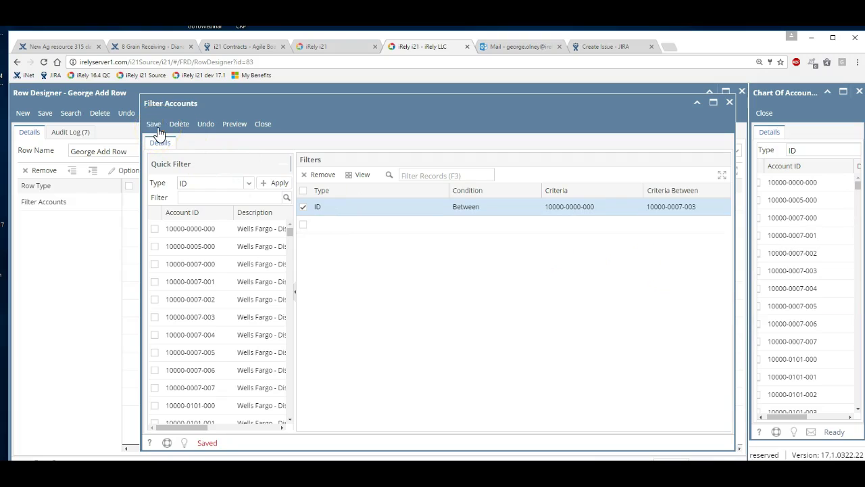
left_click(265, 125)
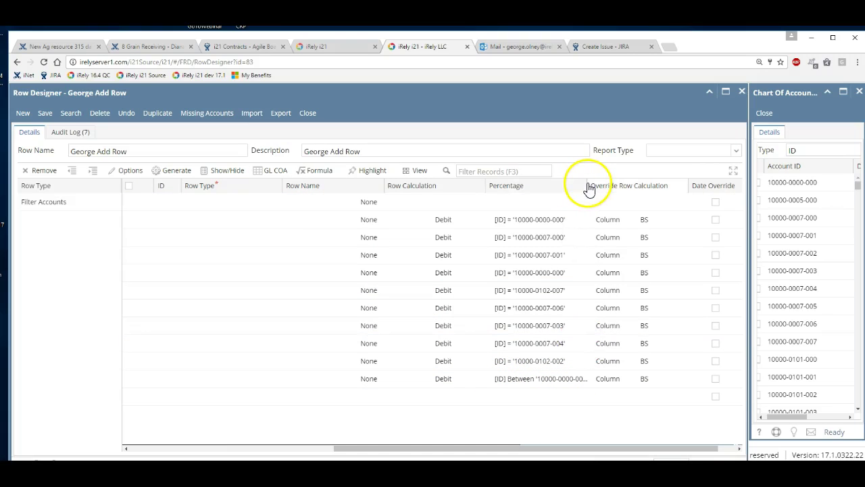
Step: Enable Print Each for the last row, the one filtered by the Between account range
left_click_drag(585, 183, 655, 183)
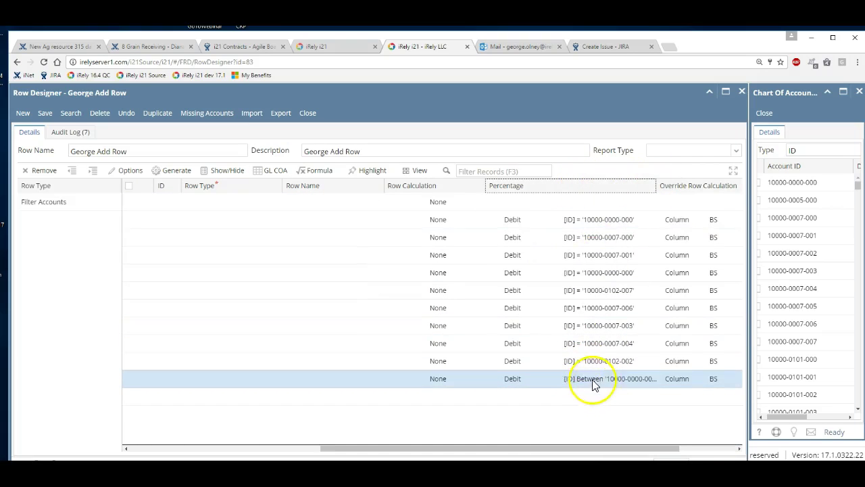
left_click_drag(585, 448, 640, 458)
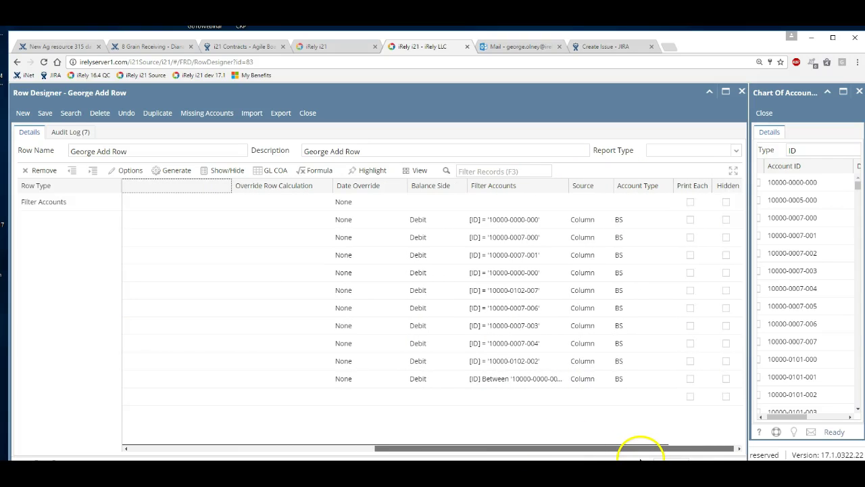
left_click(688, 380)
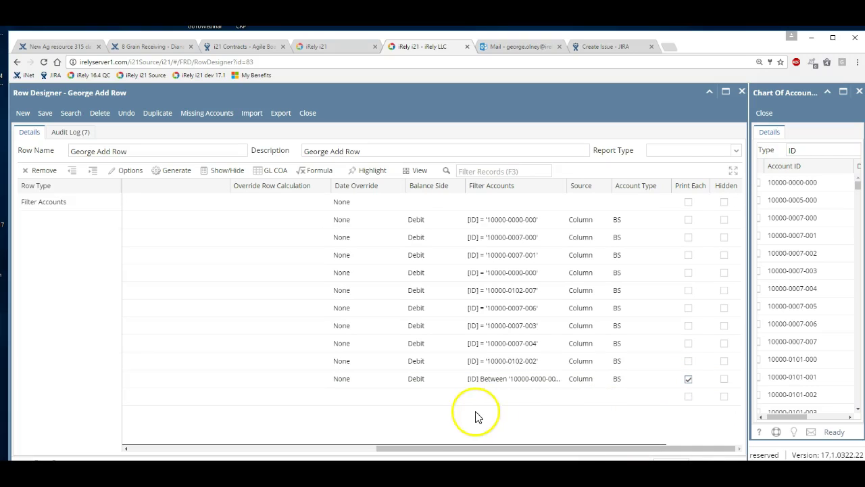
left_click_drag(464, 448, 566, 448)
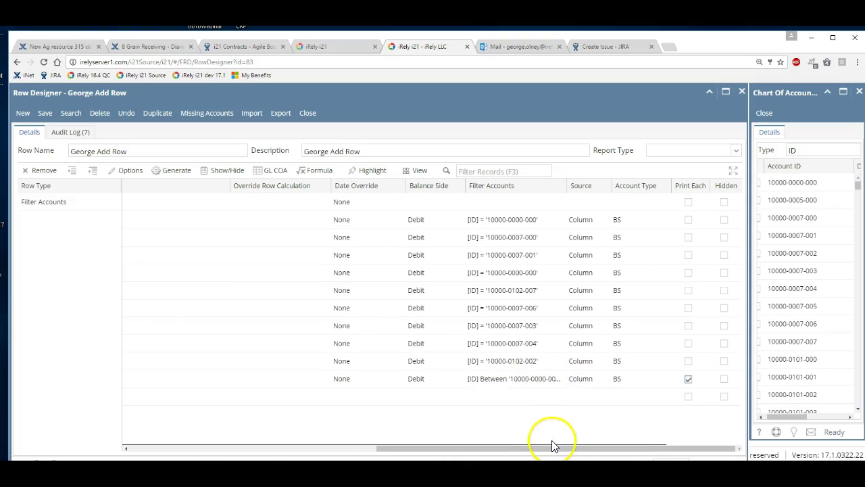
Step: Save the row design, and close both the chart of accounts and the row designer
left_click(46, 114)
left_click(764, 112)
left_click(739, 92)
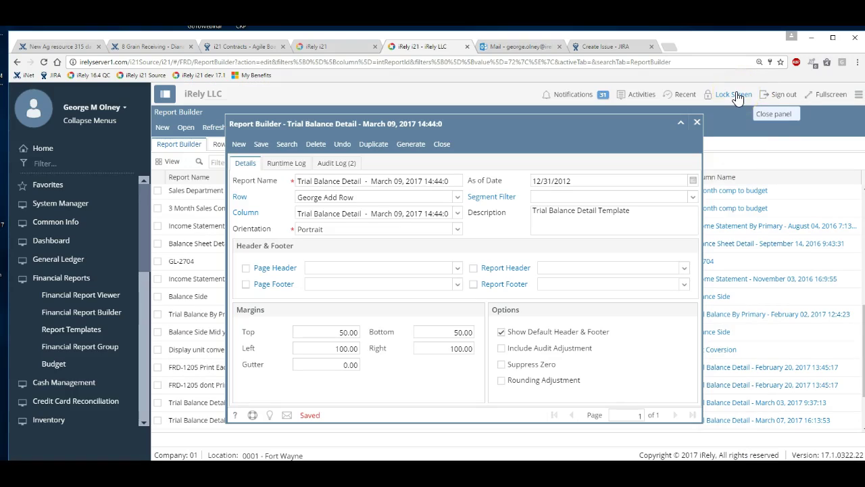
Step: Generate the Trial Balance Detail report to check its account rows, and close the report preview
left_click(411, 144)
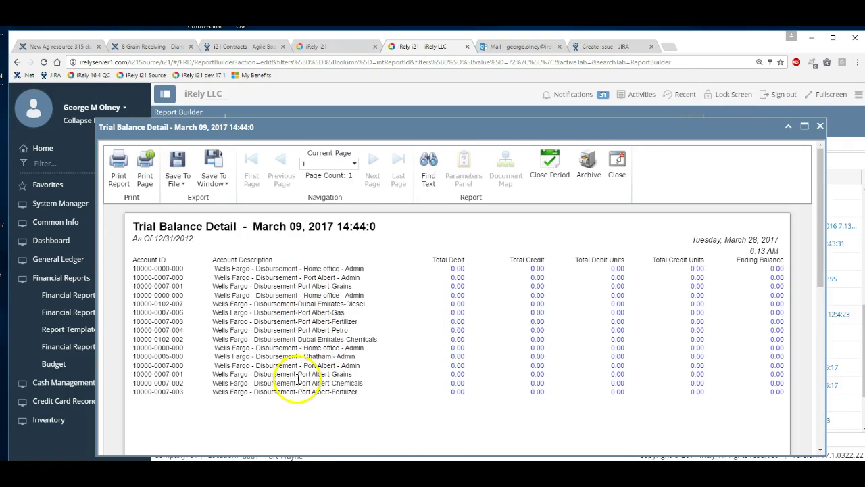
left_click(819, 126)
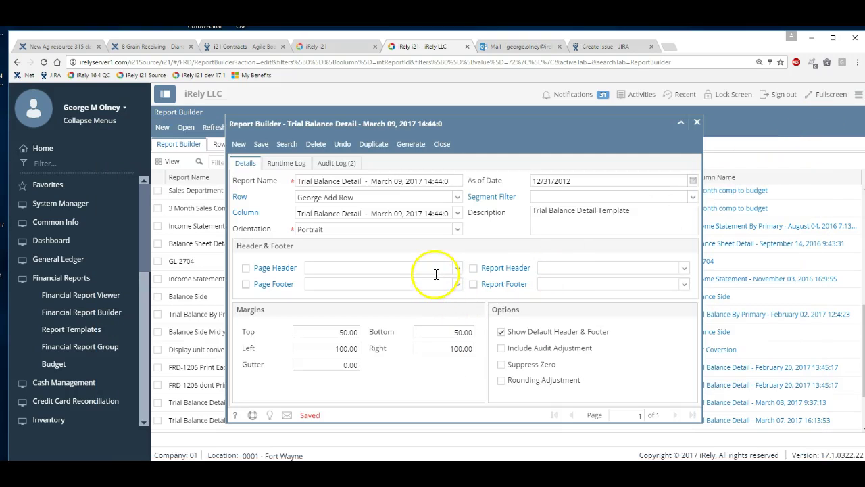